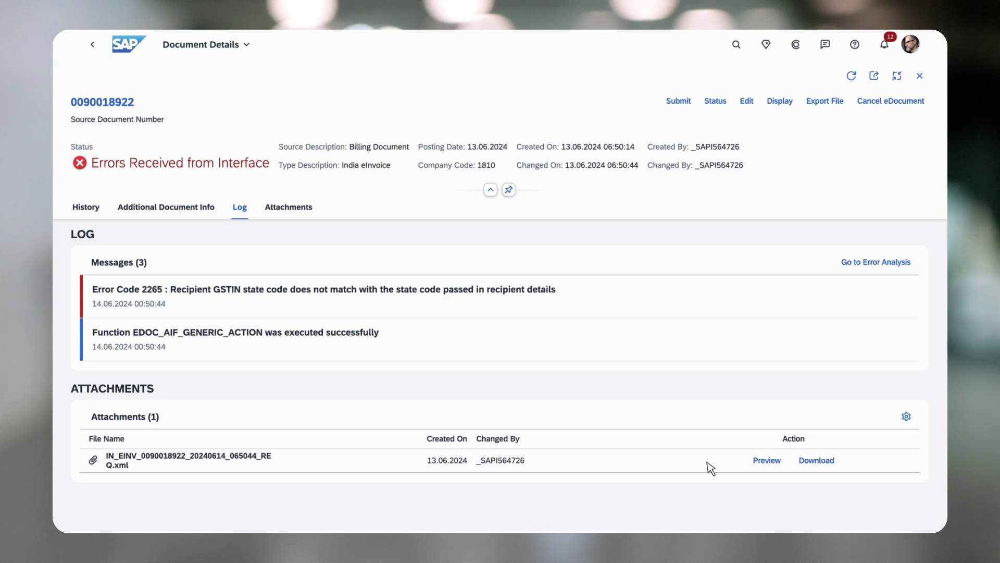
{"action": "left_click", "coordinate": [767, 461]}
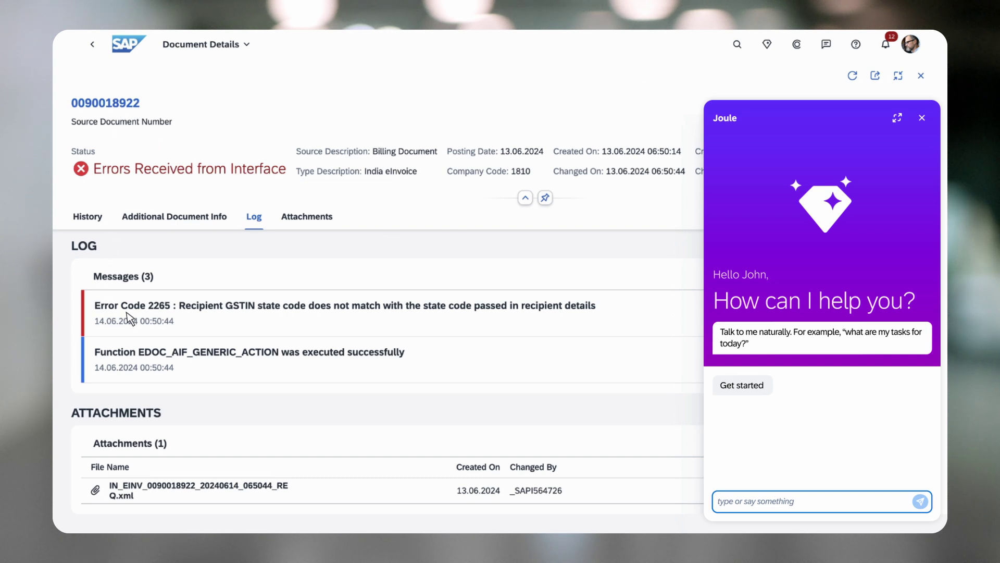
Ask Joule to 'Explain the error message in this eInvoice.'.
{"action": "left_click", "coordinate": [717, 506]}
{"action": "type", "text": "Explain the error message in this eInvoice."}
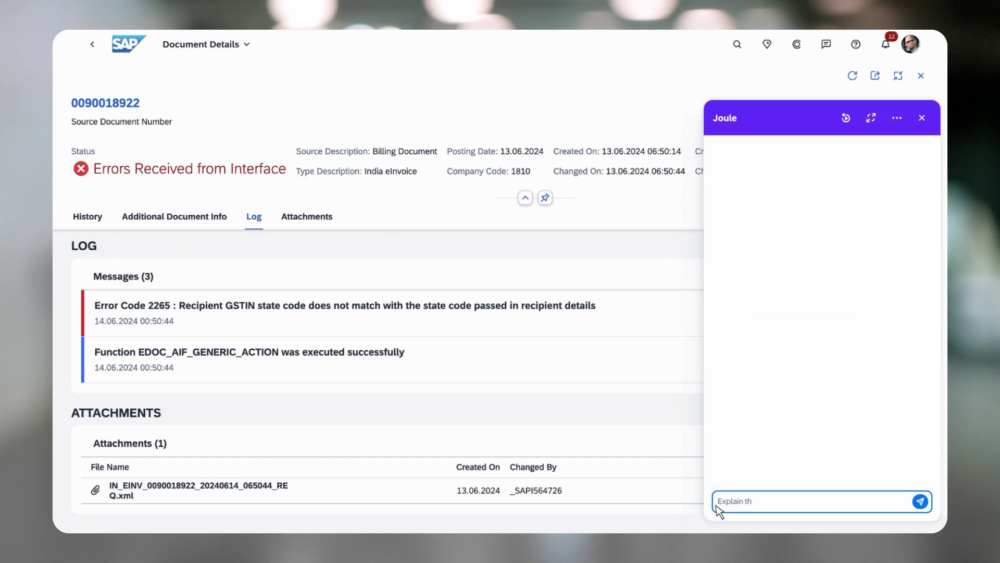
{"action": "left_click", "coordinate": [921, 502]}
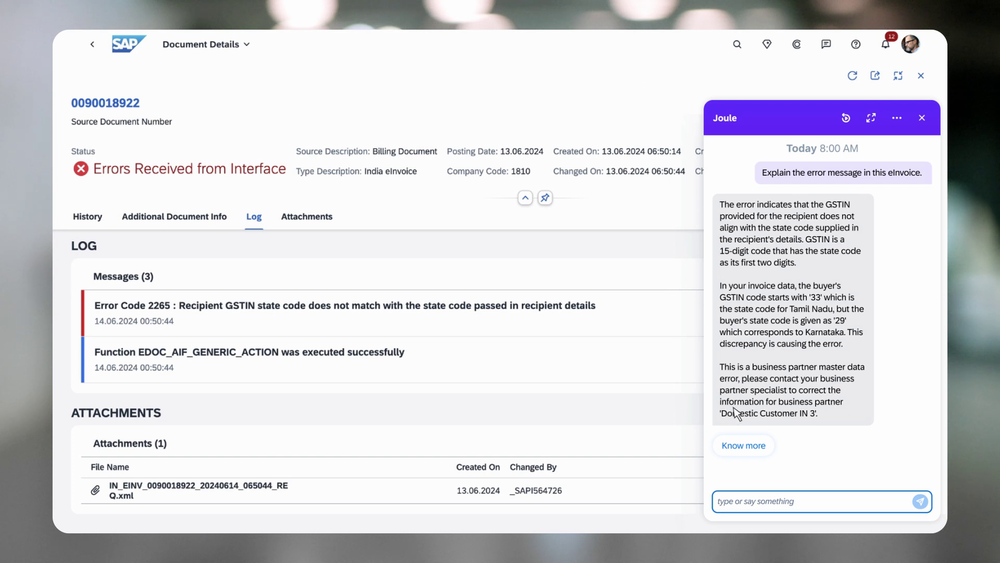
Request Joule's GSTIN maintenance steps and expand its three source documents.
{"action": "left_click", "coordinate": [742, 446]}
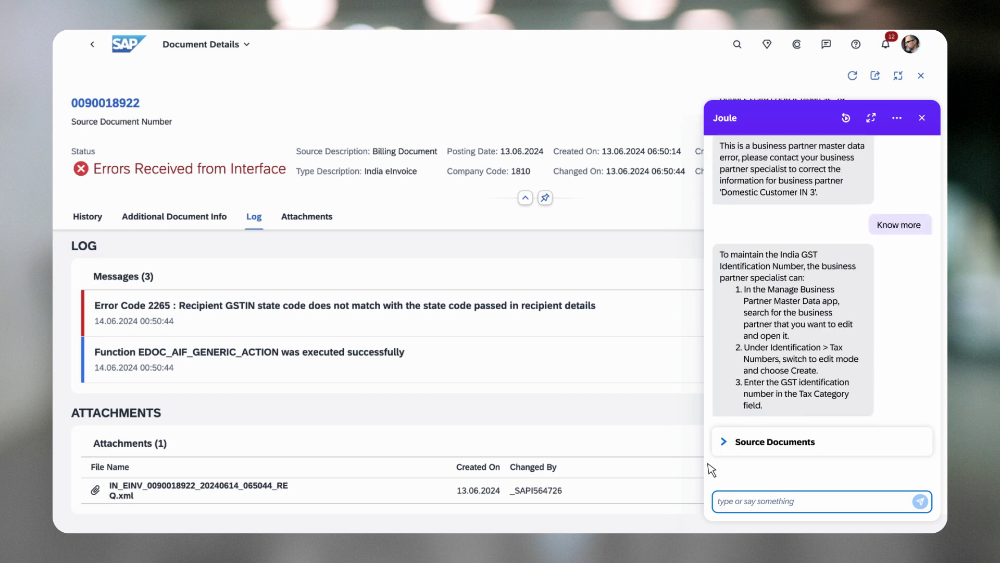
{"action": "left_click", "coordinate": [727, 443]}
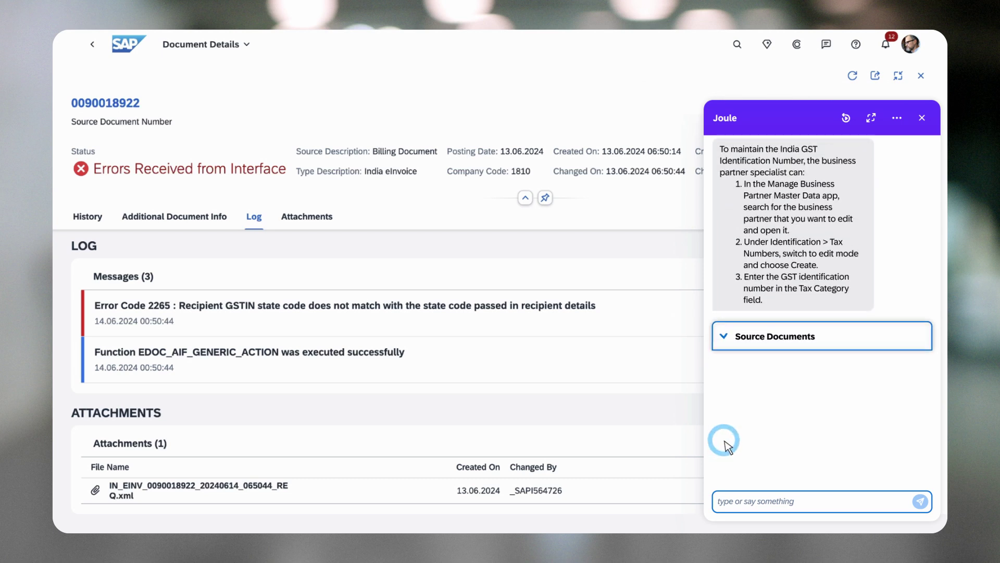